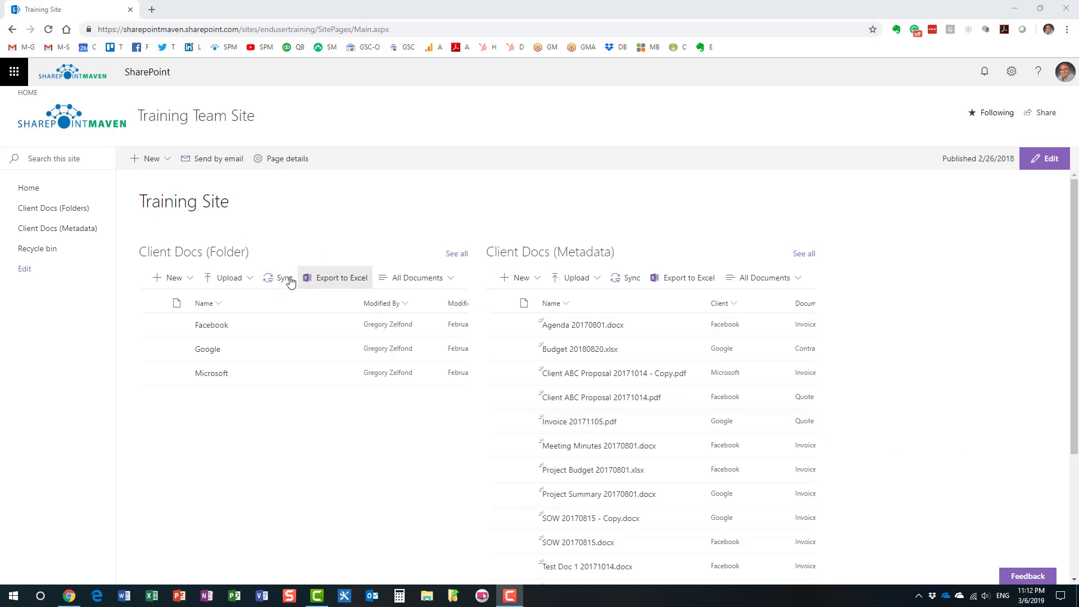
- Open the full Client Docs folder library, start syncing it, and dismiss the OneDrive sync prompts
left_click(457, 254)
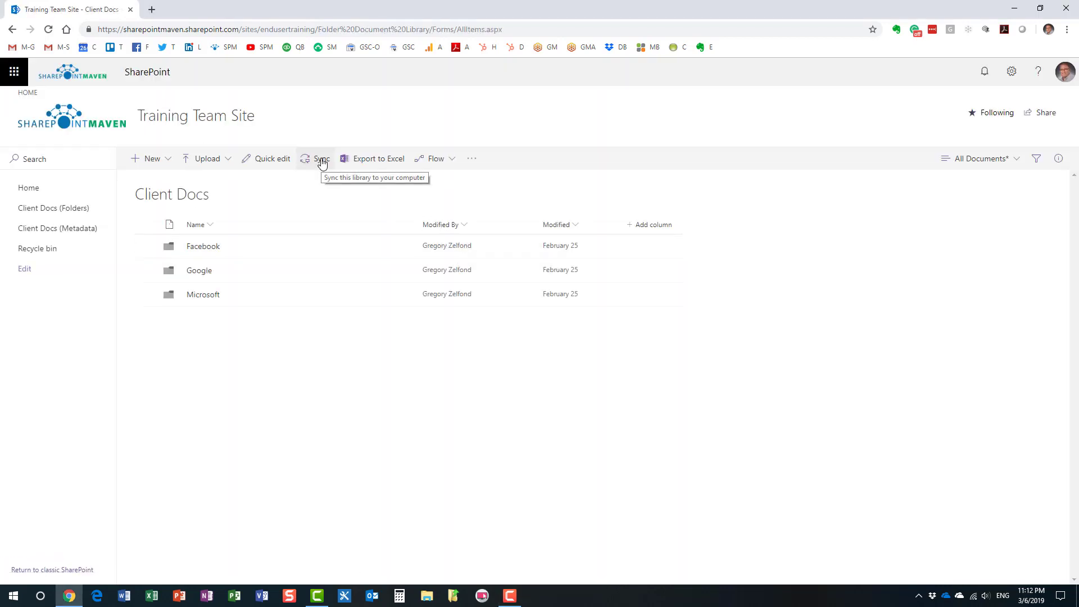
left_click(321, 162)
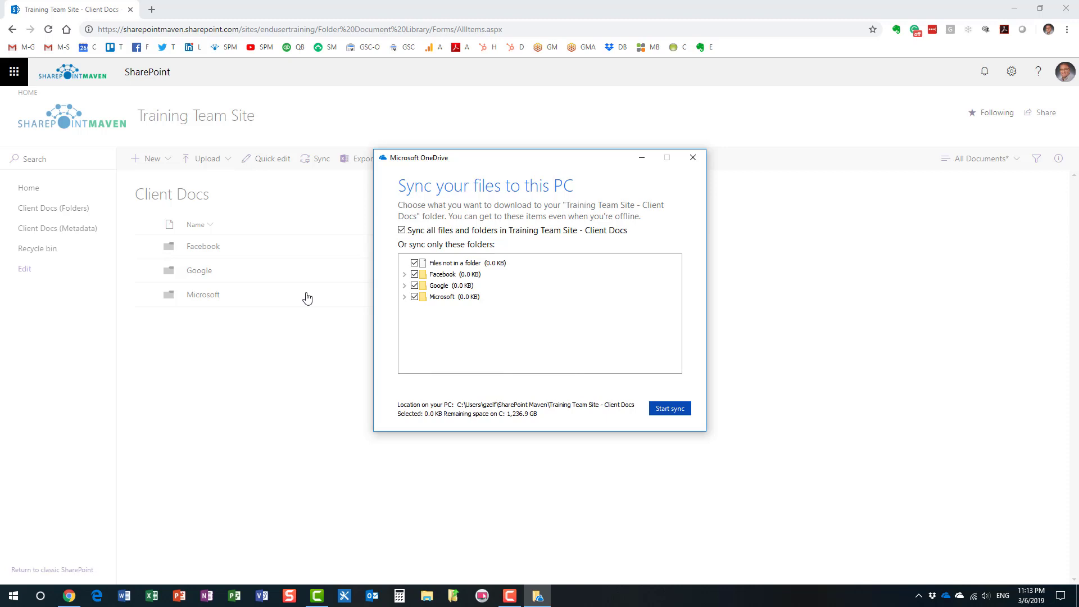
left_click(693, 159)
left_click(616, 274)
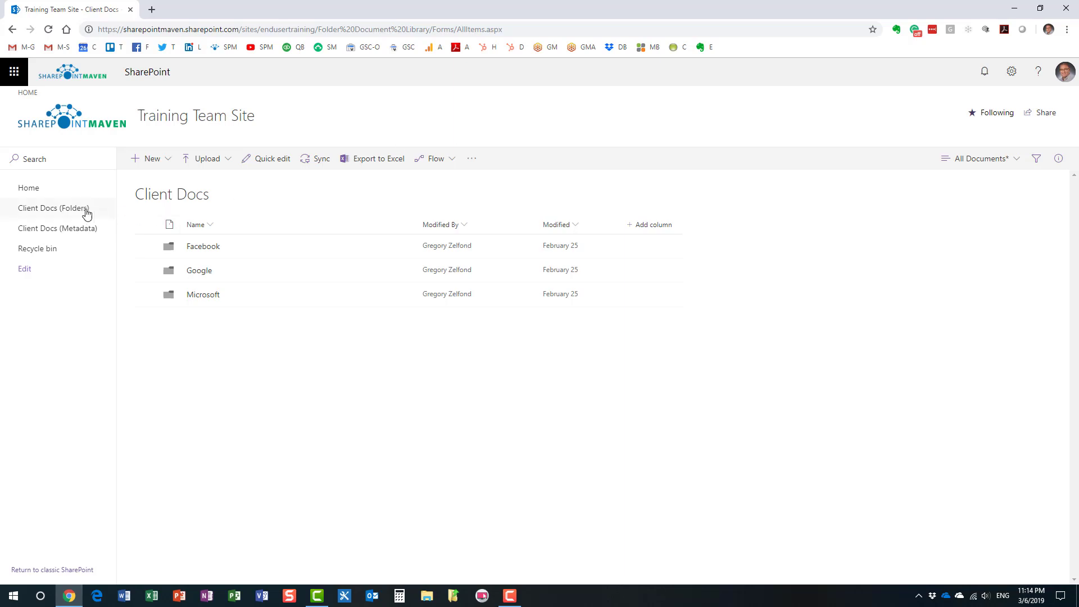
- Go back to the site home page and reopen the full Client Docs (Folder) library
left_click(31, 192)
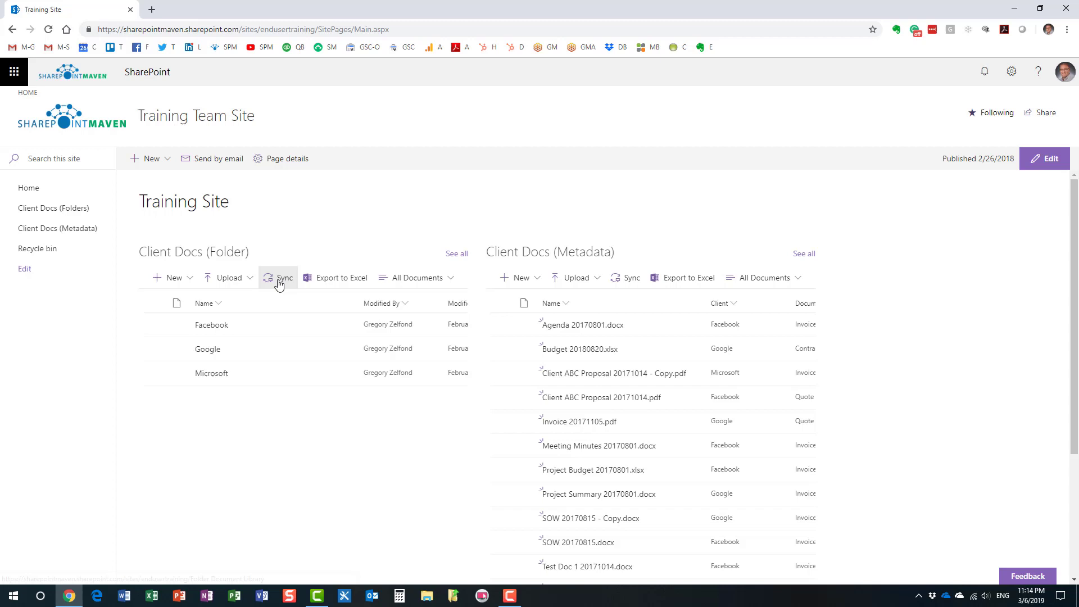
left_click(453, 261)
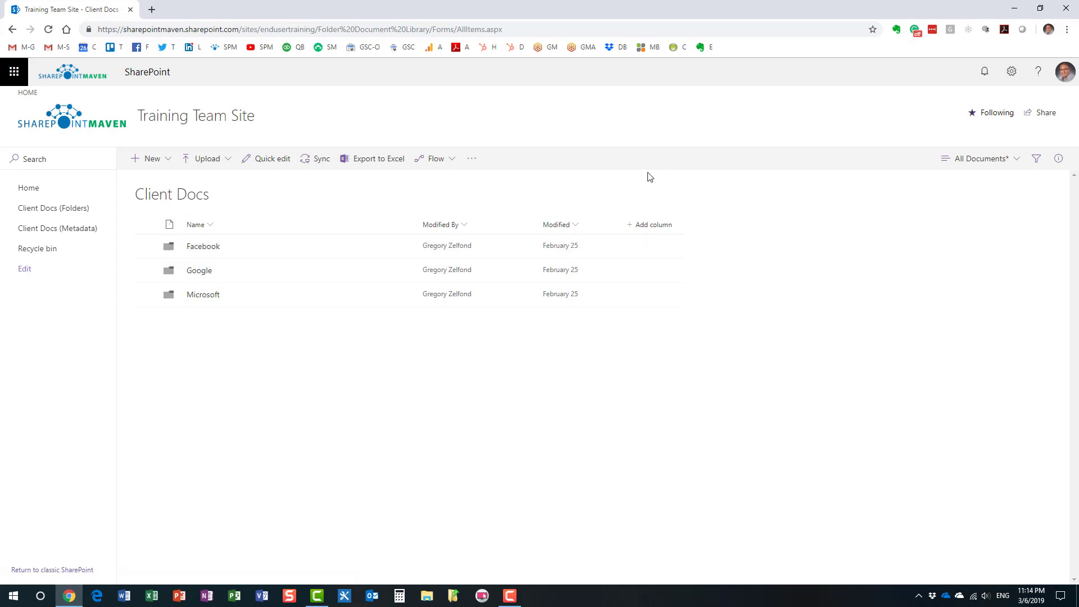
- Set the Client Docs library's Offline Client Availability to No in its advanced settings and save
left_click(1011, 71)
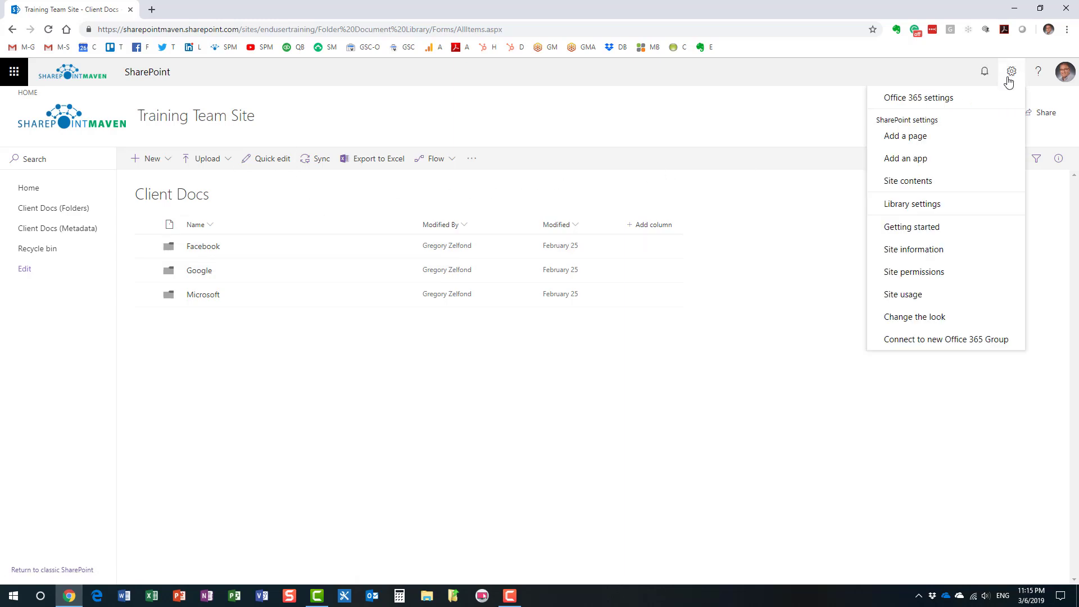
left_click(946, 207)
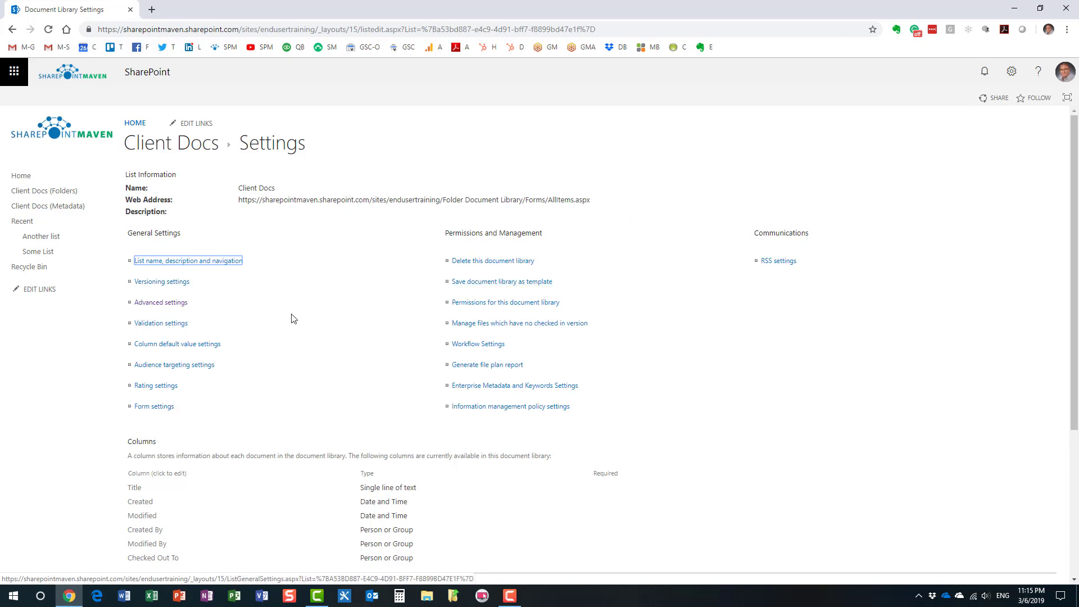
left_click(181, 307)
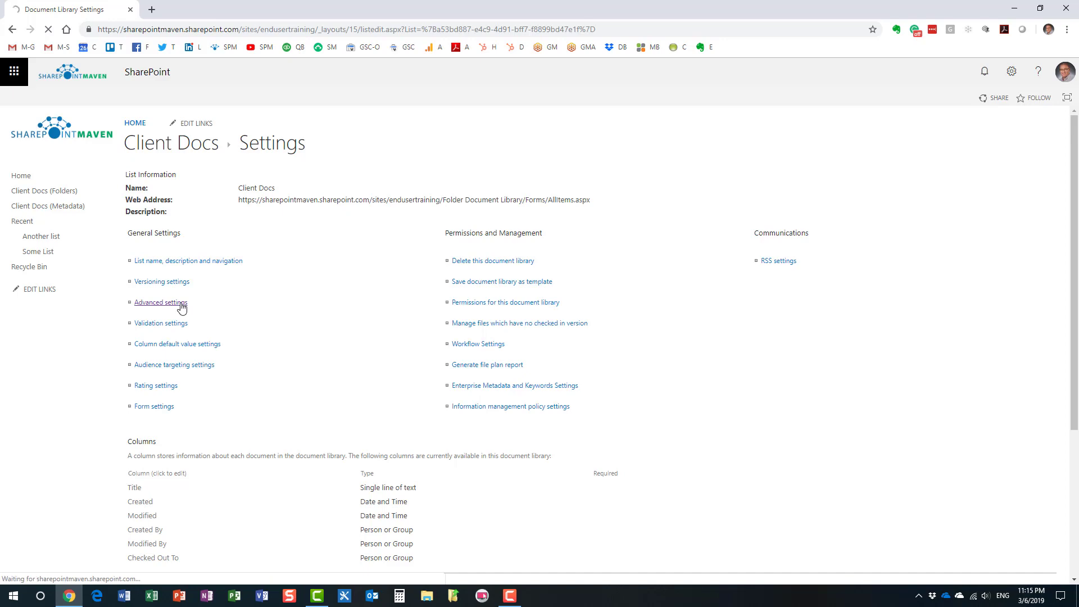
scroll(318, 368, "down", 3)
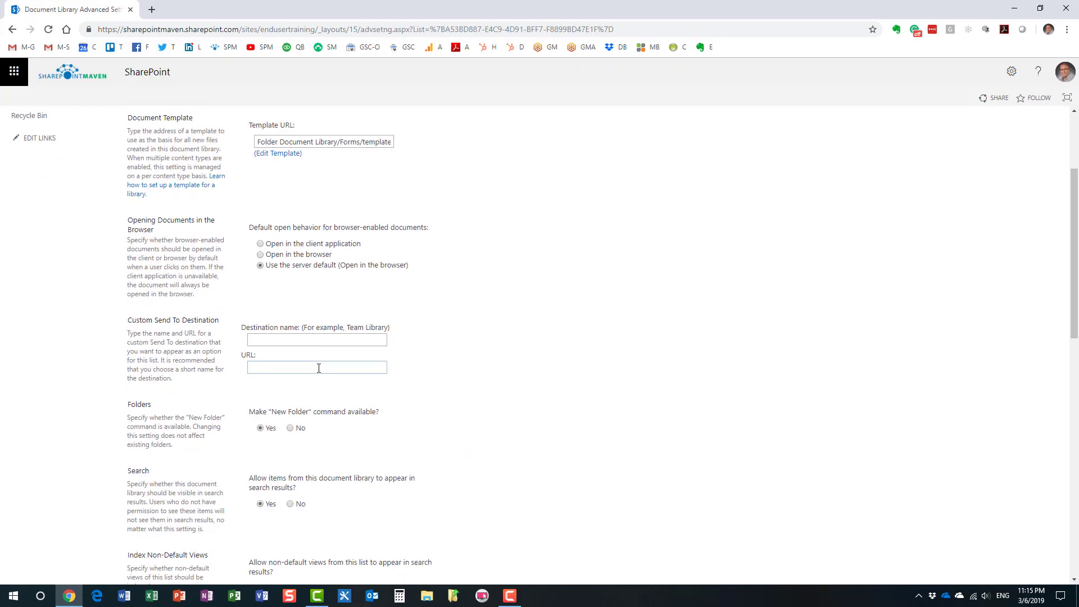
scroll(318, 368, "down", 6)
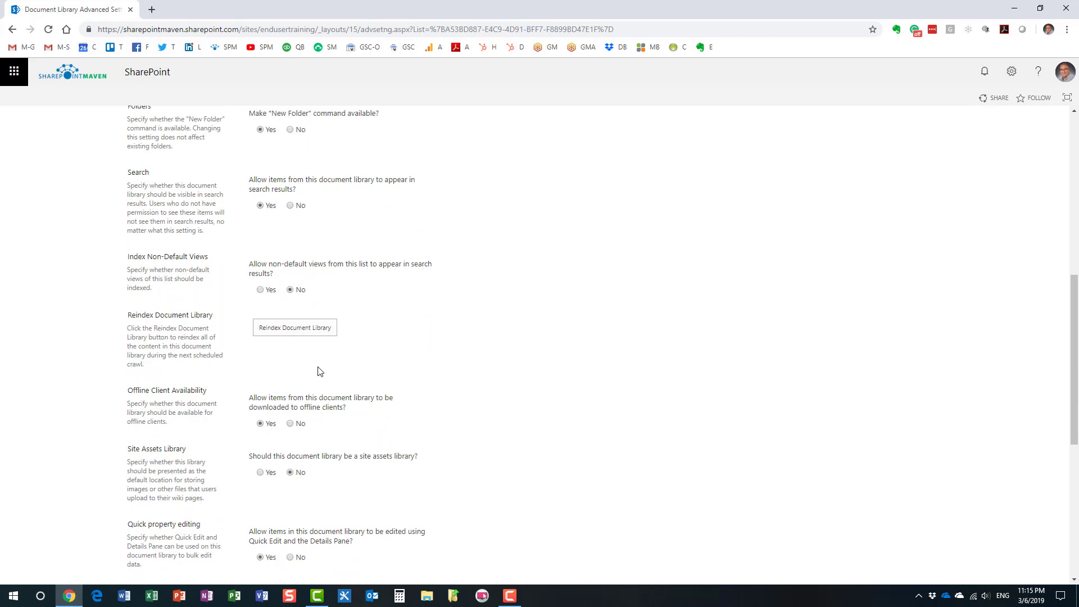
scroll(319, 371, "down", 1)
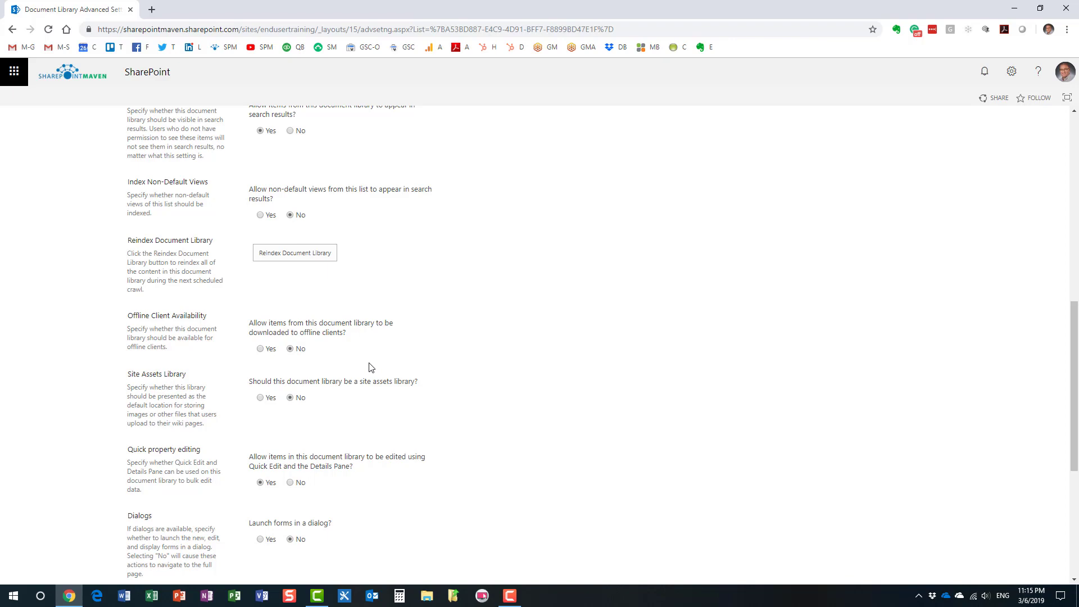
scroll(371, 368, "down", 5)
left_click(393, 528)
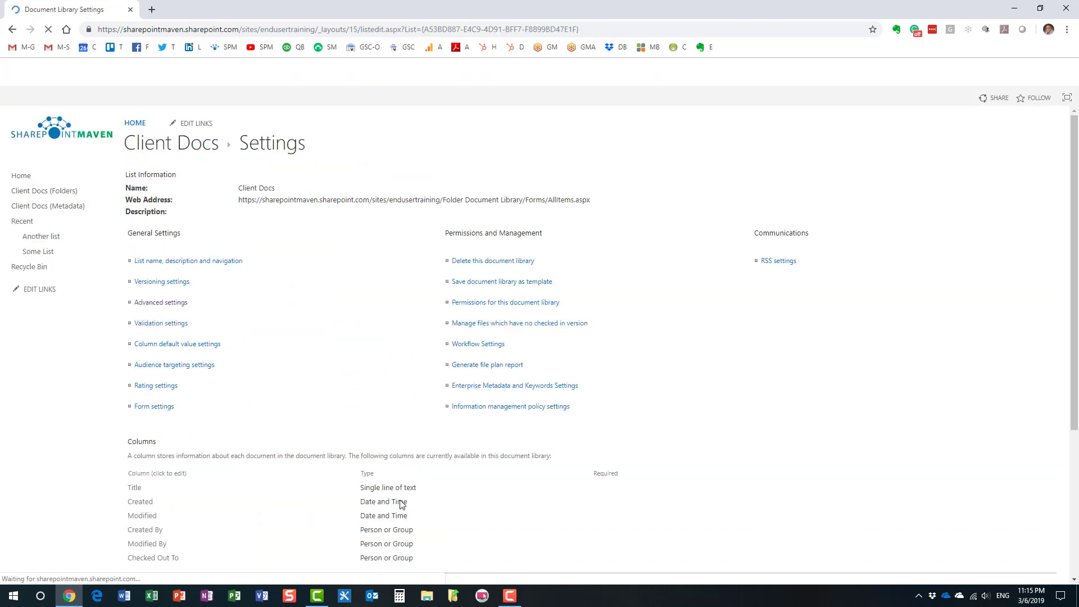
- Browse the Facebook, Microsoft and Google folders in the Client Docs library
left_click(156, 147)
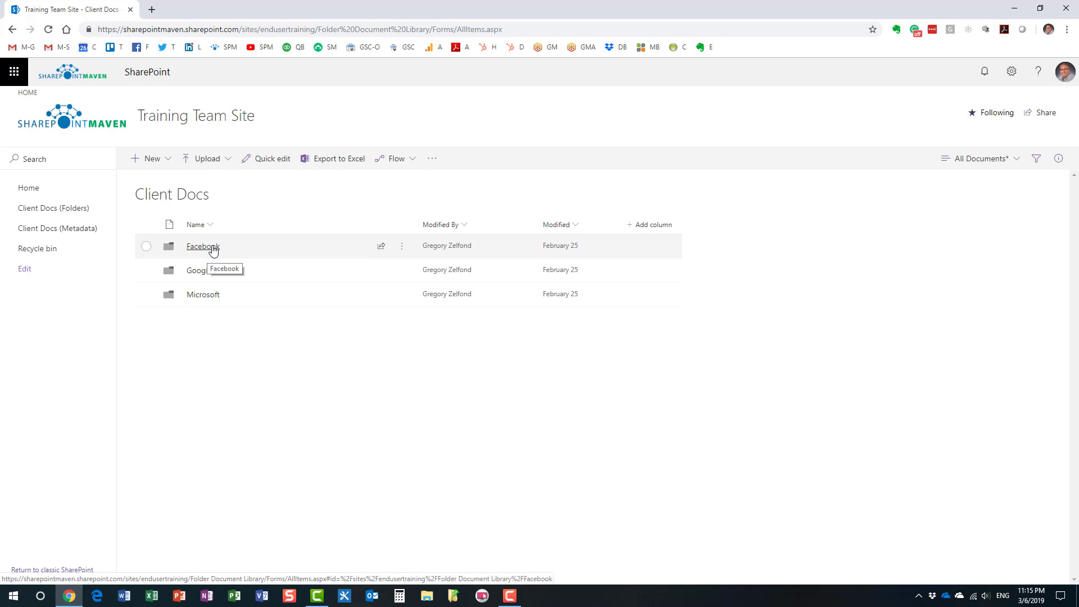
left_click(146, 246)
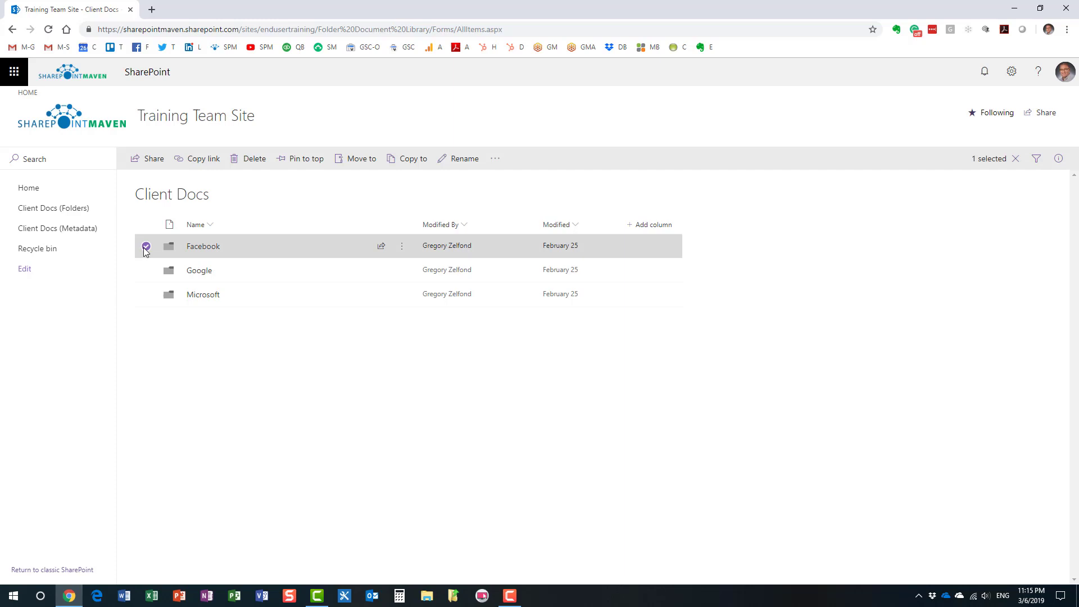
left_click(200, 246)
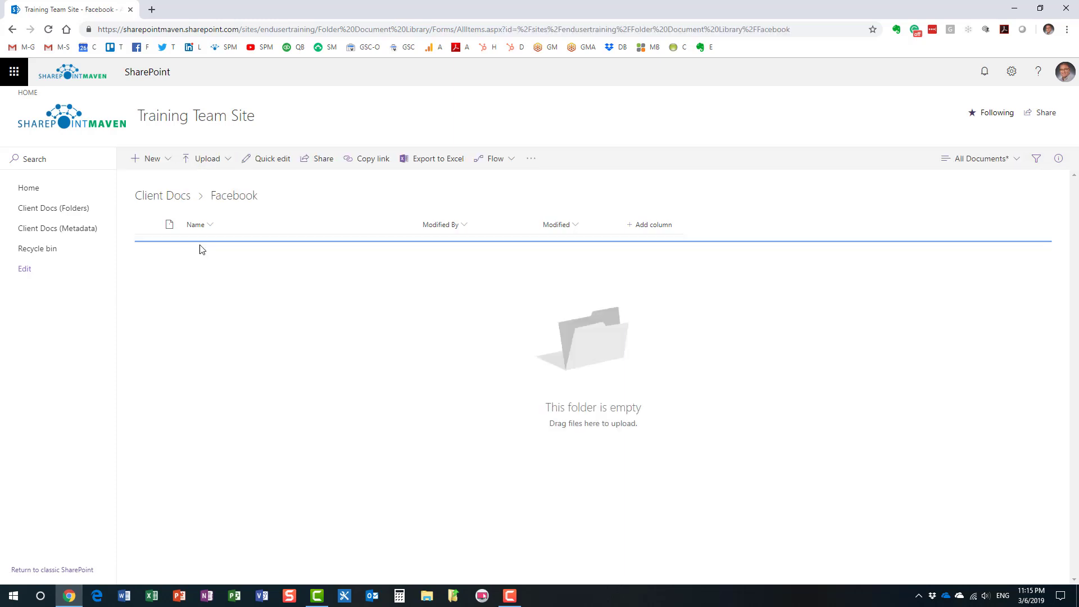
left_click(172, 198)
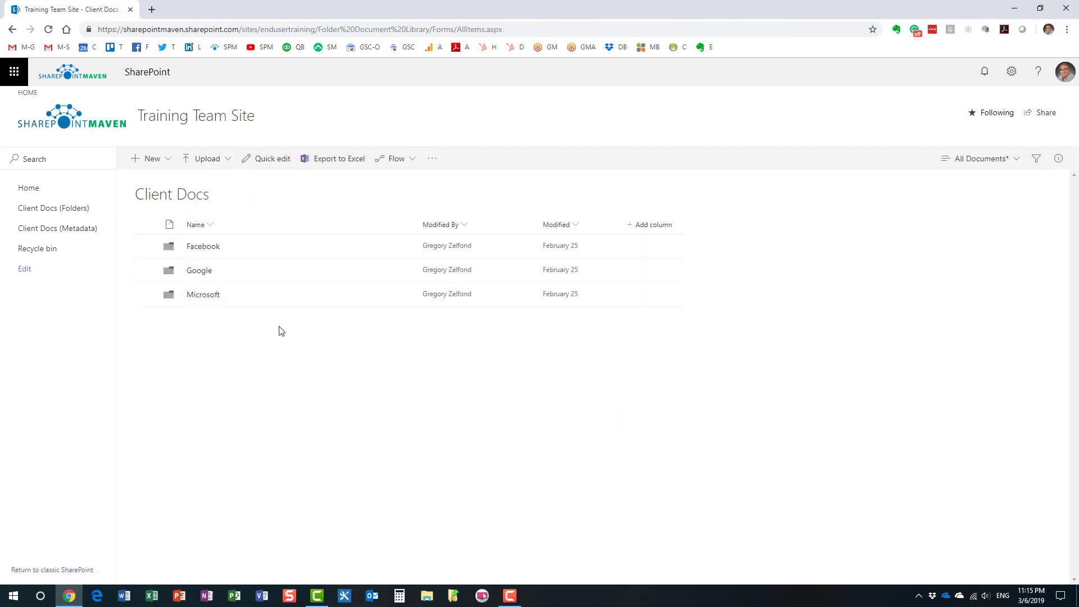
left_click(210, 297)
left_click(184, 195)
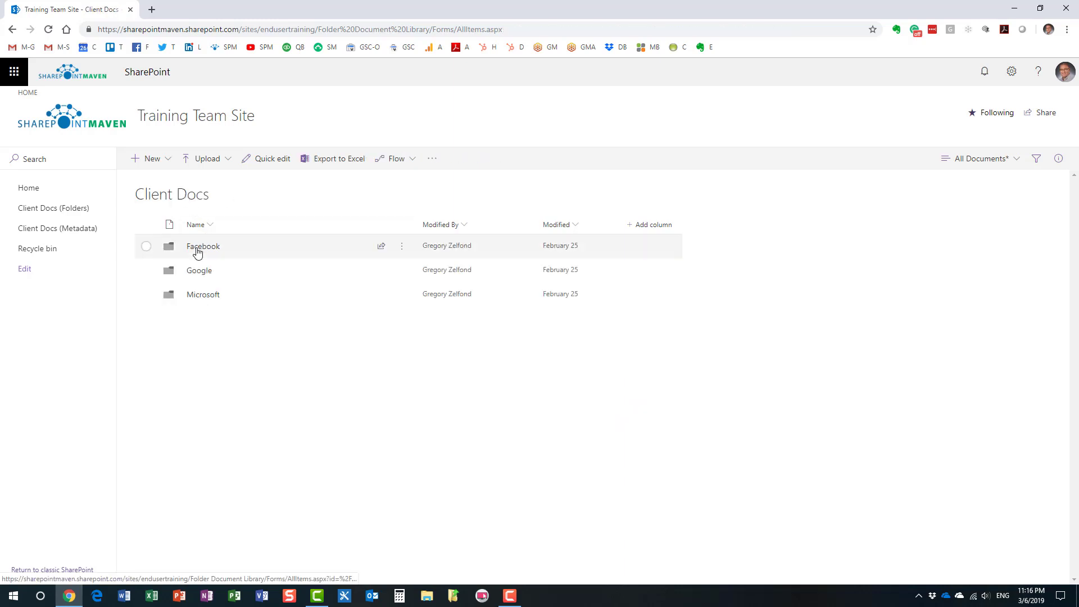
left_click(194, 268)
left_click(151, 197)
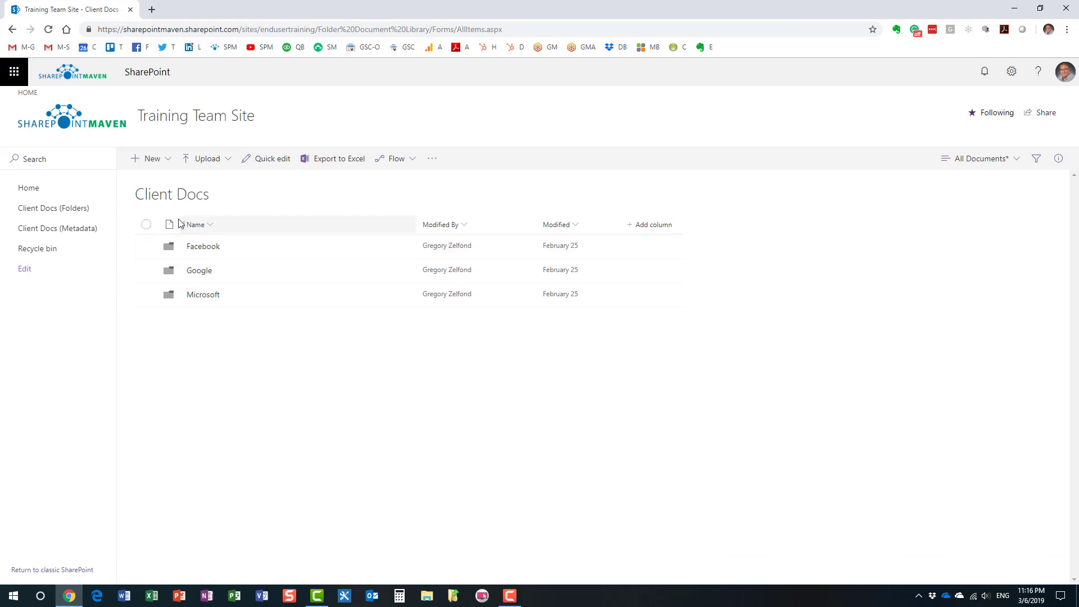
- Check the Facebook folder's action menu, then close it and deselect the folder
right_click(199, 249)
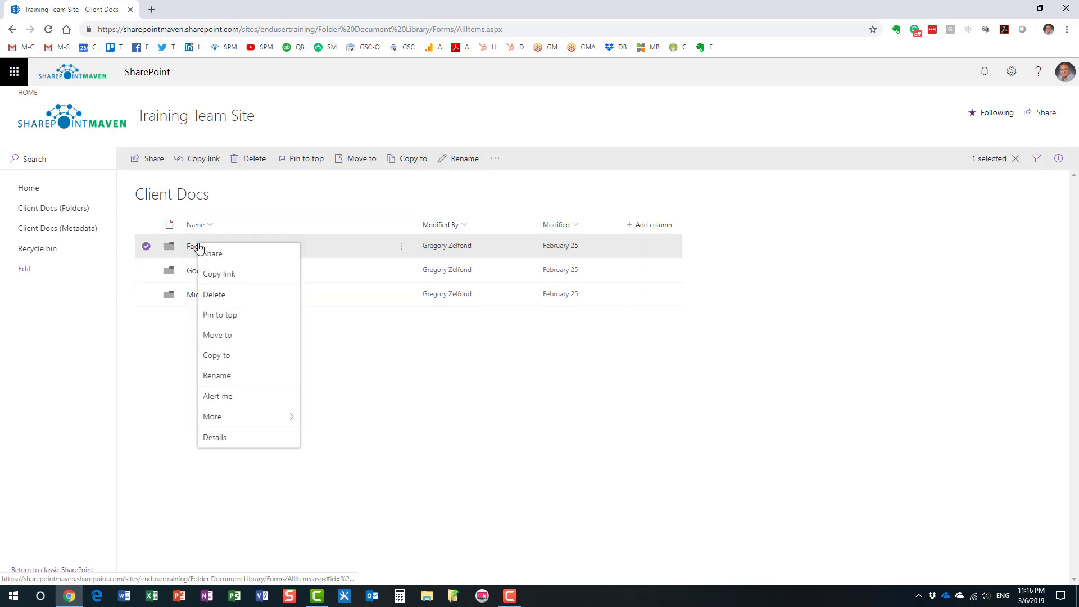
left_click(406, 113)
left_click(147, 246)
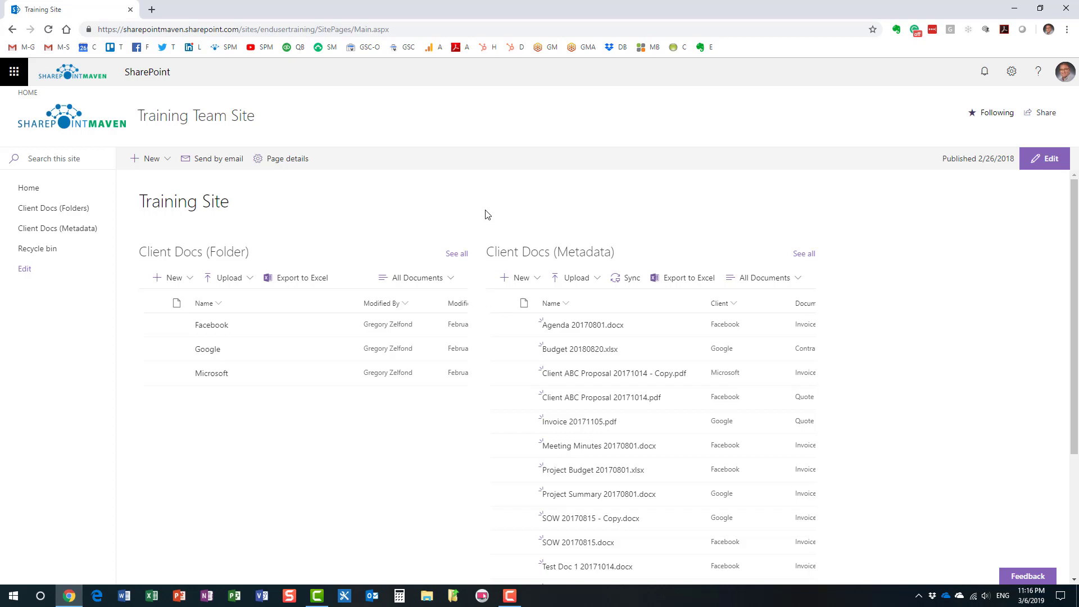
- Set the Client Docs (Folder) library's Offline Client Availability back to Yes, save, and return home
left_click(453, 256)
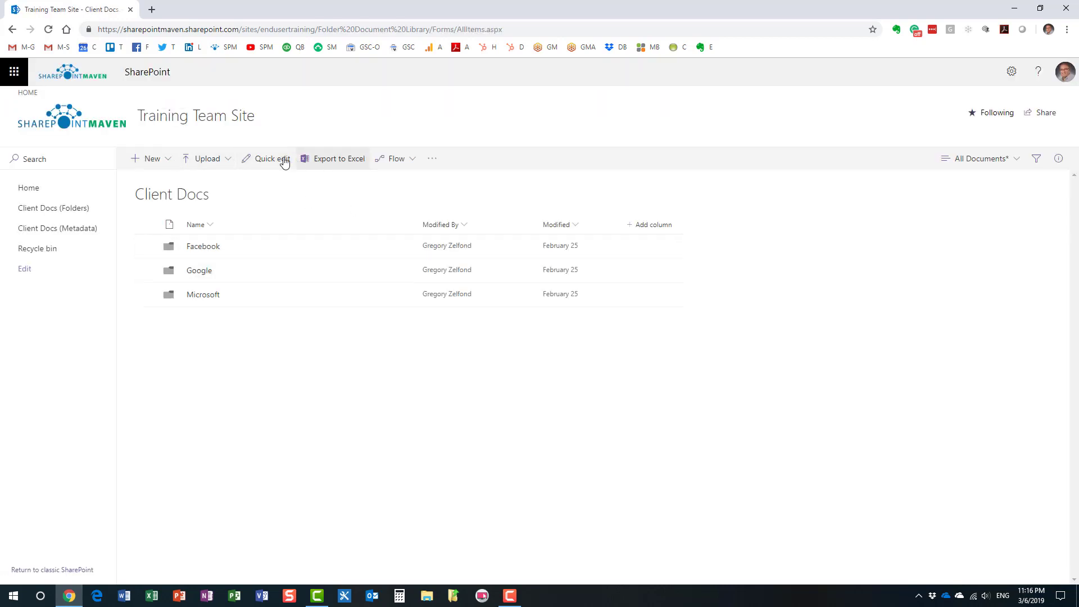
left_click(1012, 72)
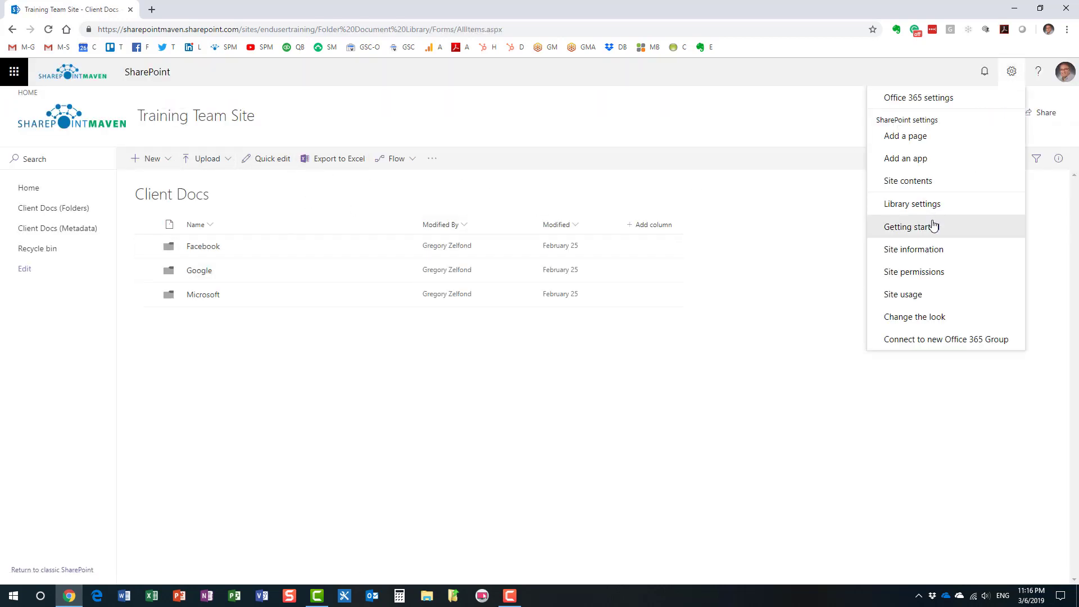
left_click(919, 207)
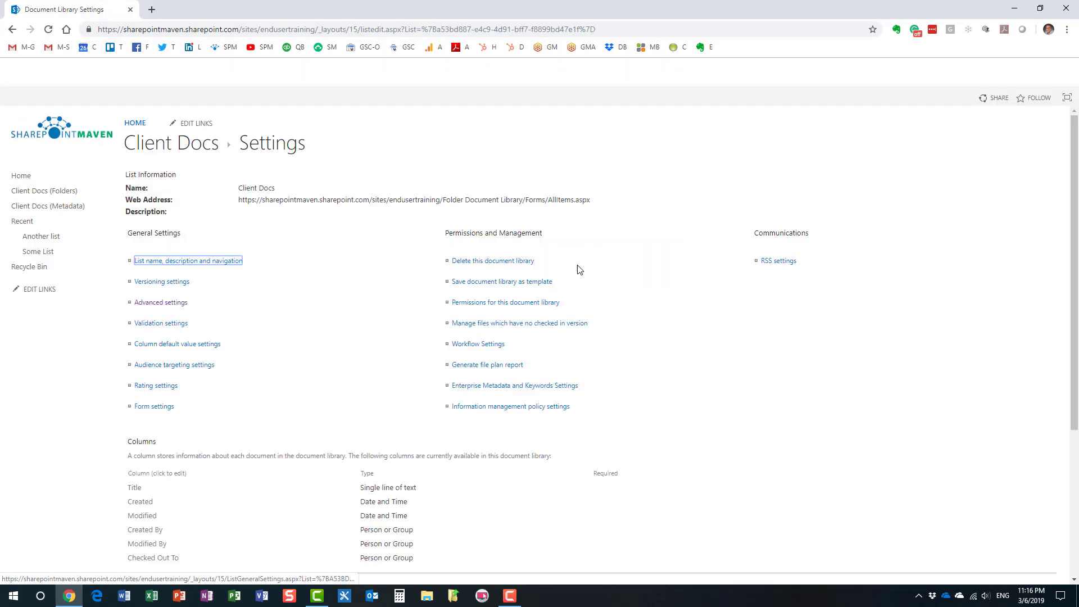
left_click(169, 303)
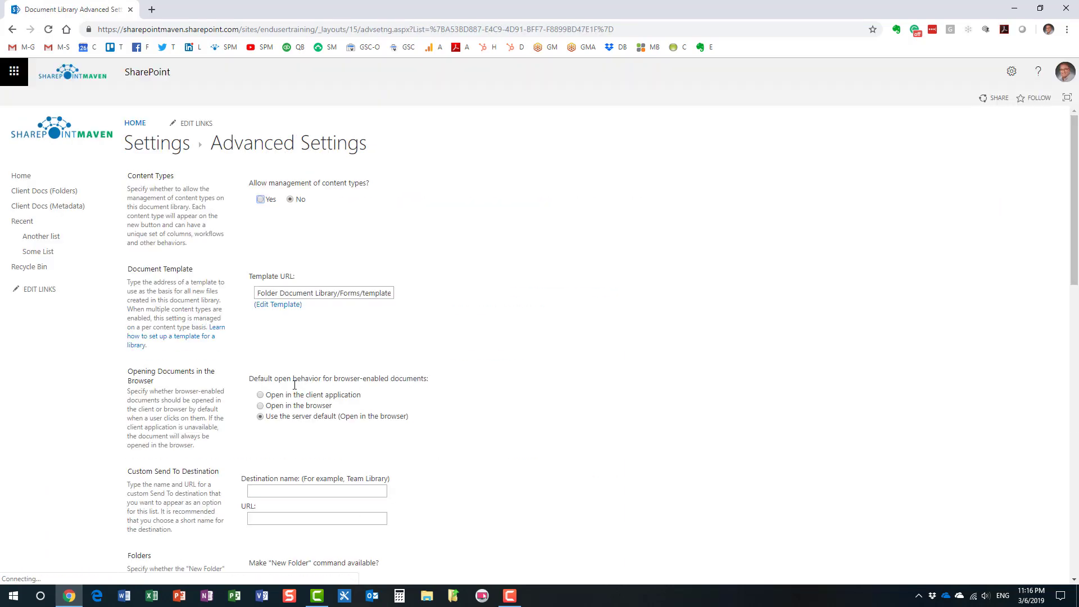
scroll(302, 400, "down", 5)
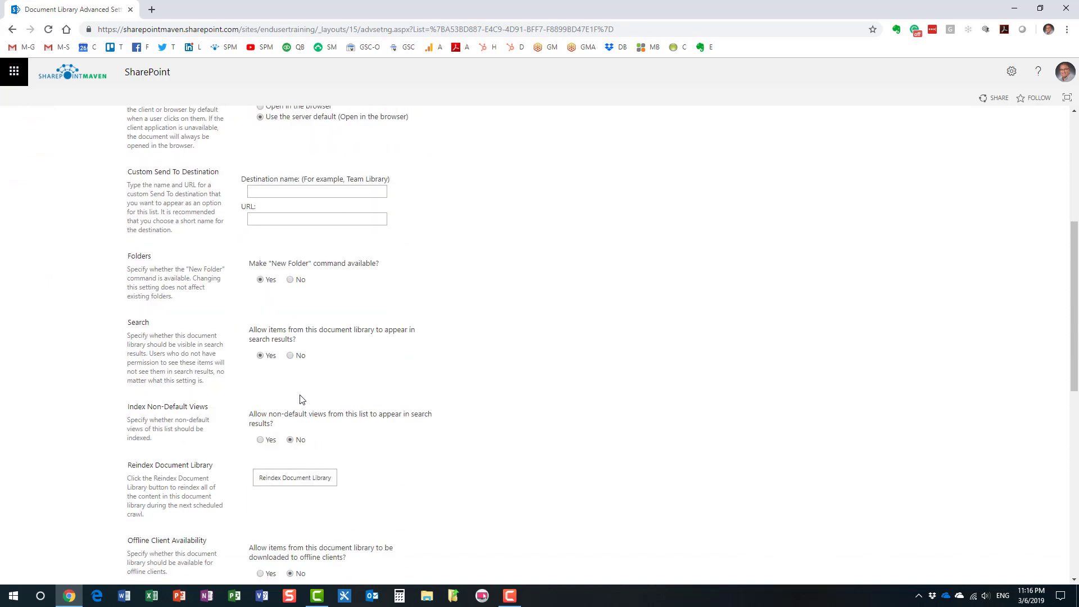
scroll(302, 399, "down", 3)
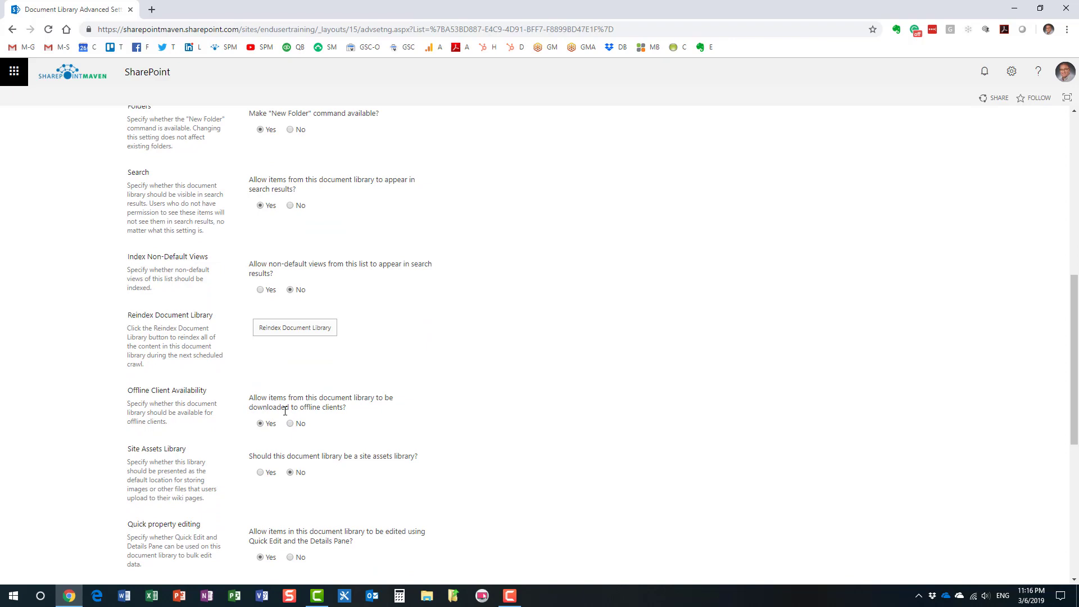
scroll(326, 430, "down", 6)
left_click(385, 532)
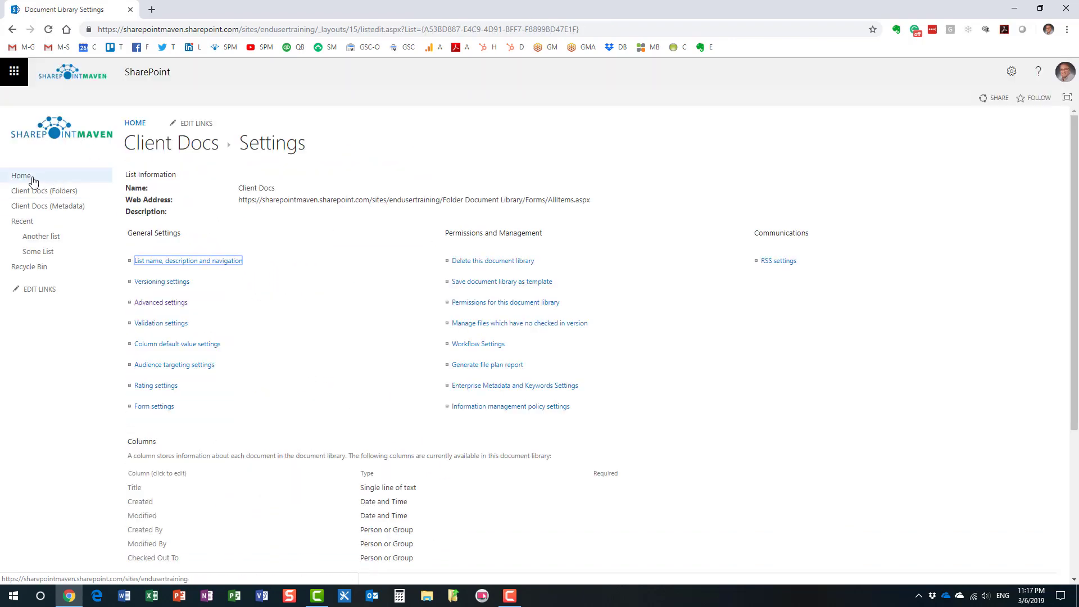
left_click(35, 179)
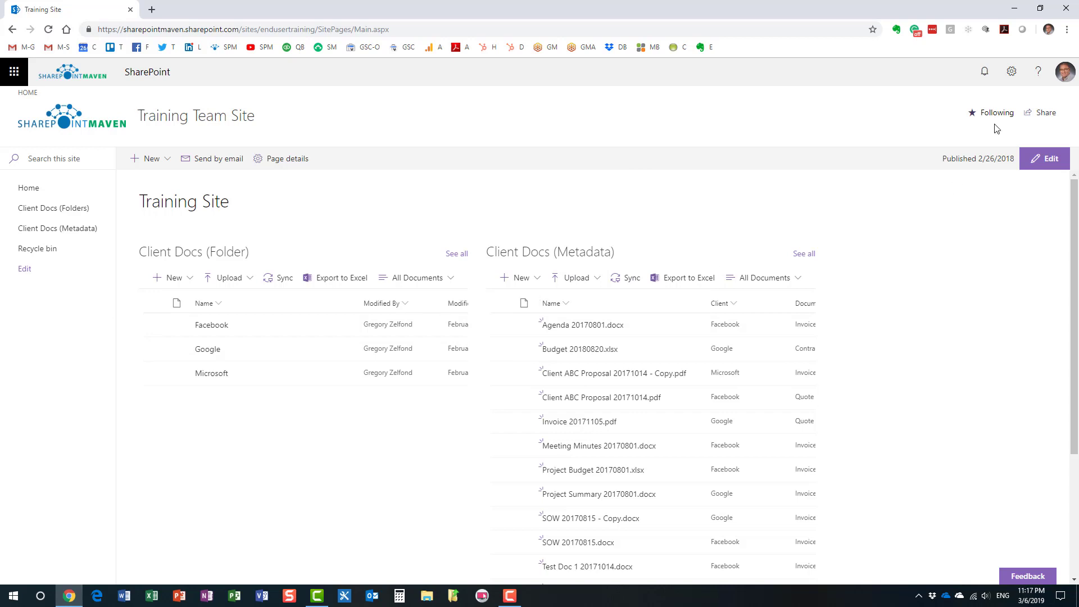
- Go through Site information to the full site settings list to reach Search and offline availability
left_click(1011, 77)
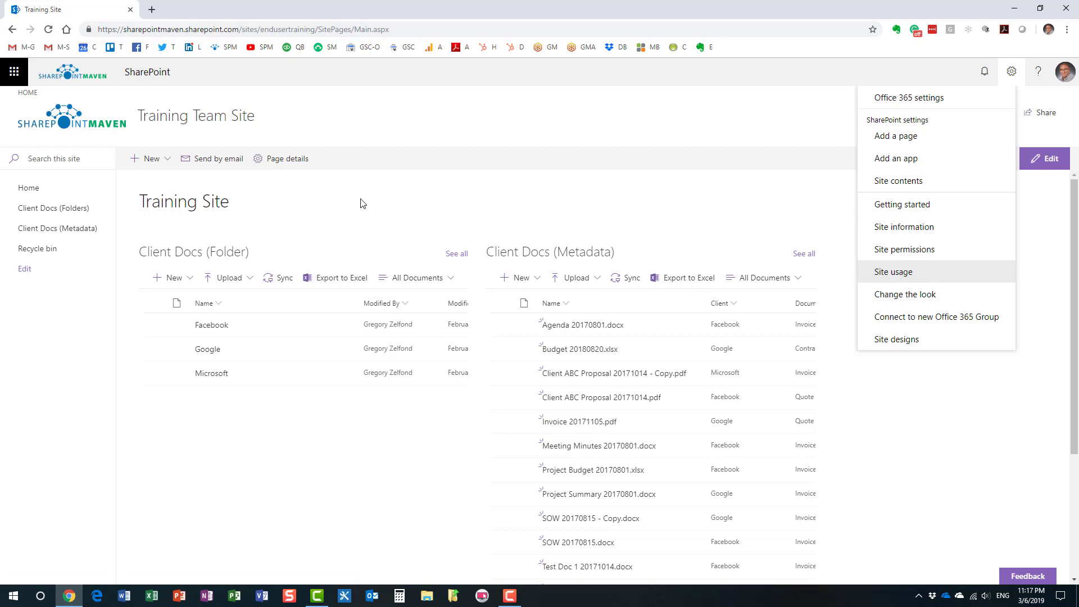
left_click(925, 234)
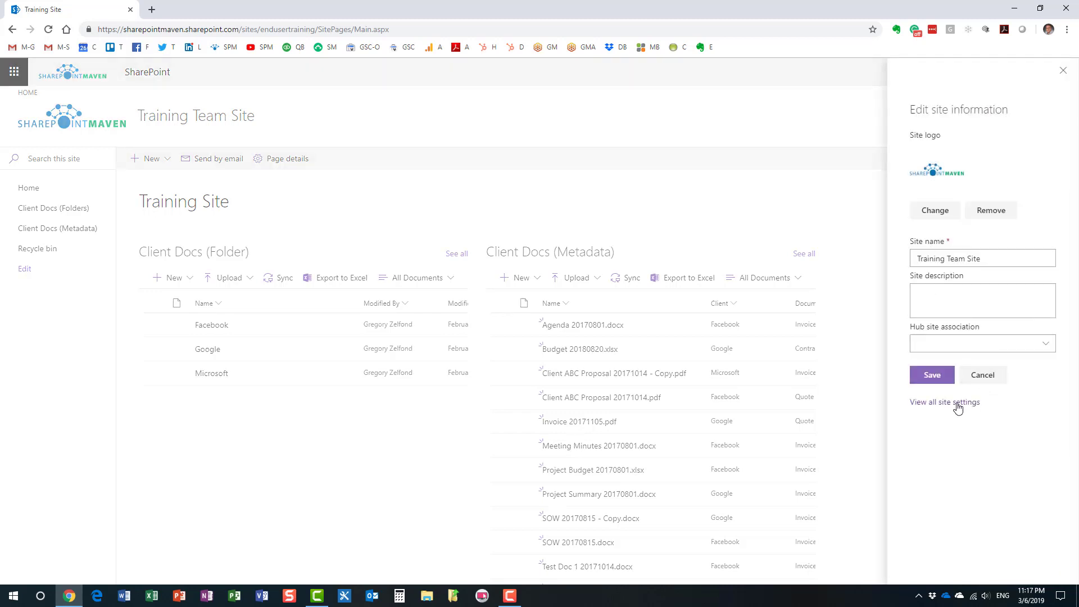
left_click(959, 403)
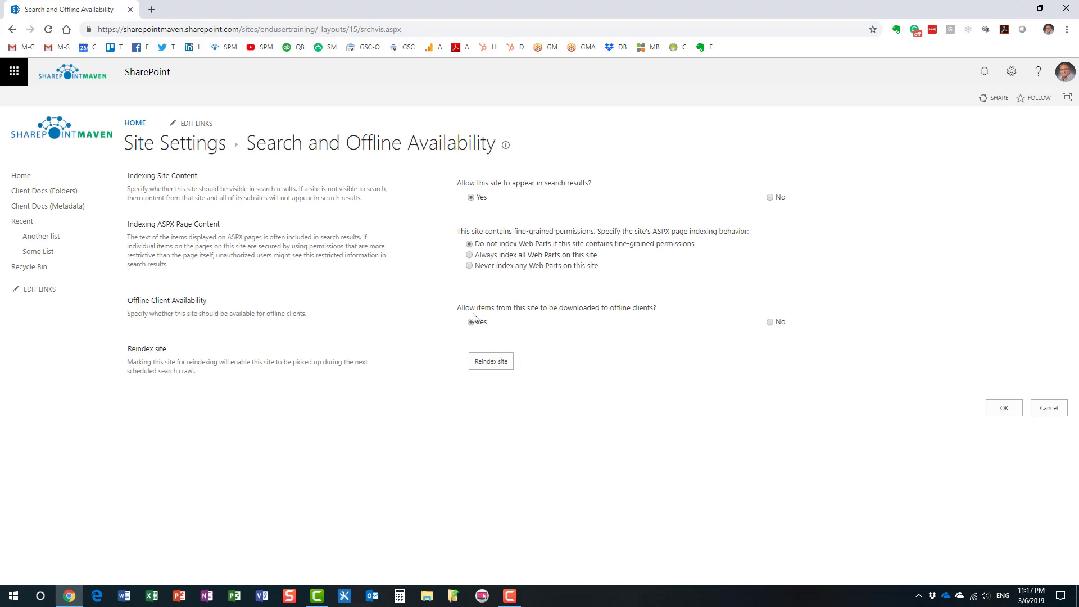
- Set 'Allow items from this site to be downloaded to offline clients?' to No and save
left_click_drag(476, 308, 670, 310)
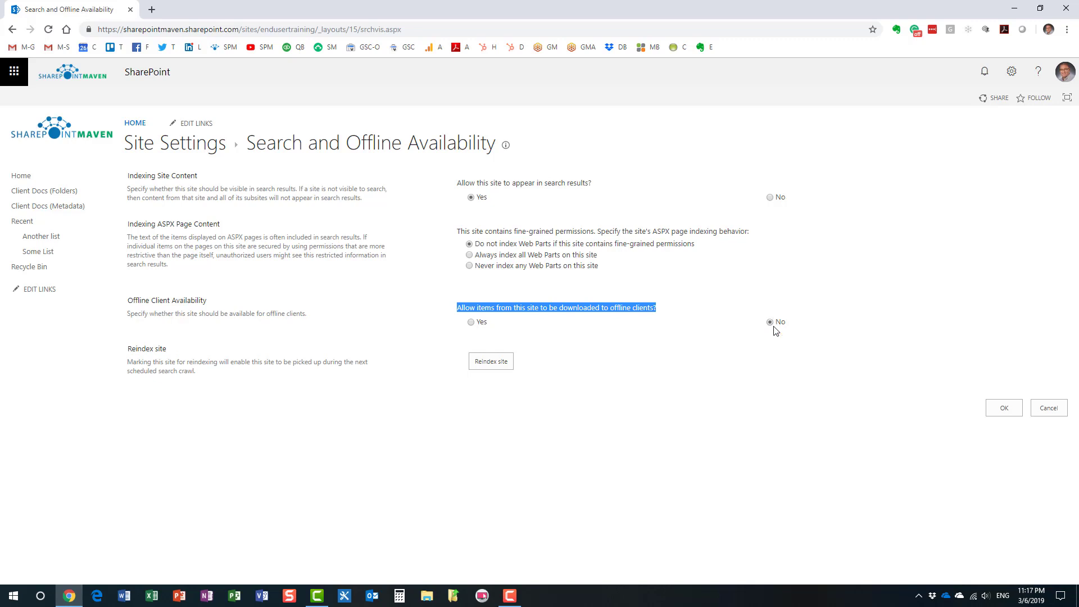
left_click(1004, 410)
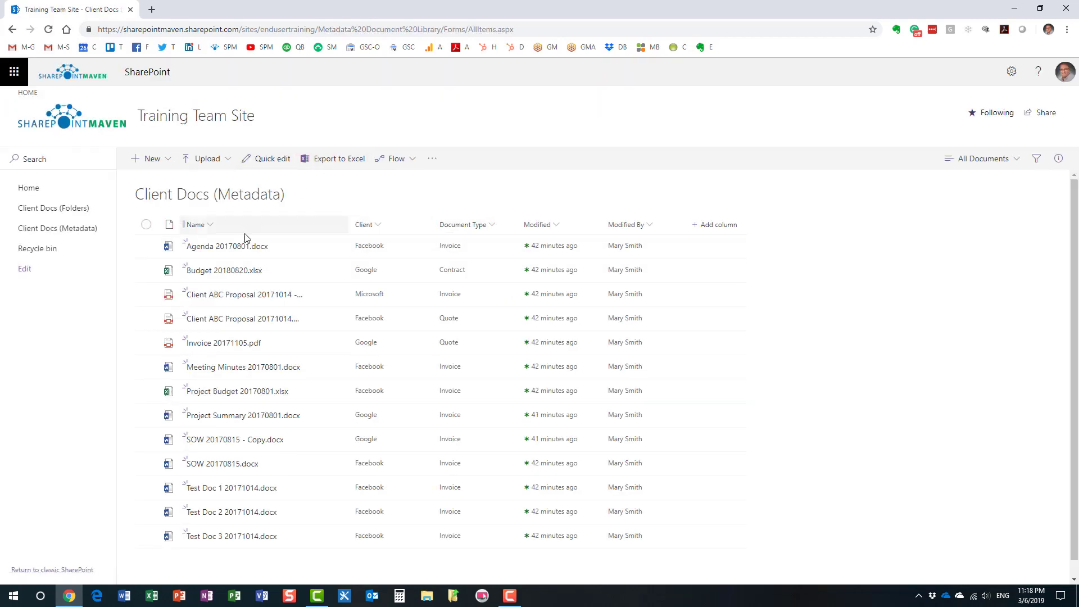
- Download Agenda 20170801.docx from the Client Docs (Metadata) library, then clear its selection
right_click(239, 249)
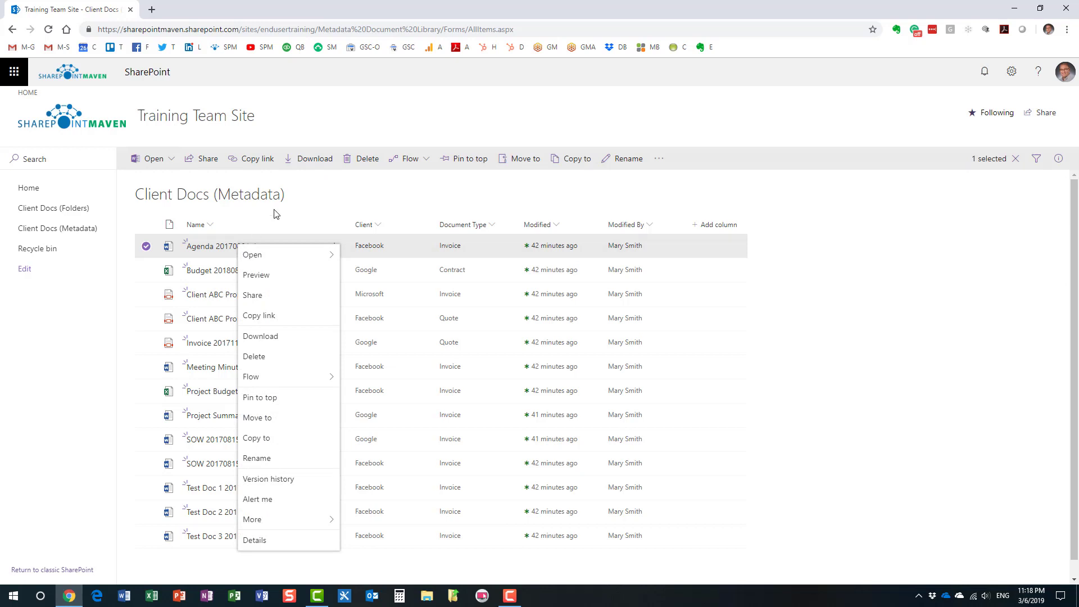
left_click(267, 337)
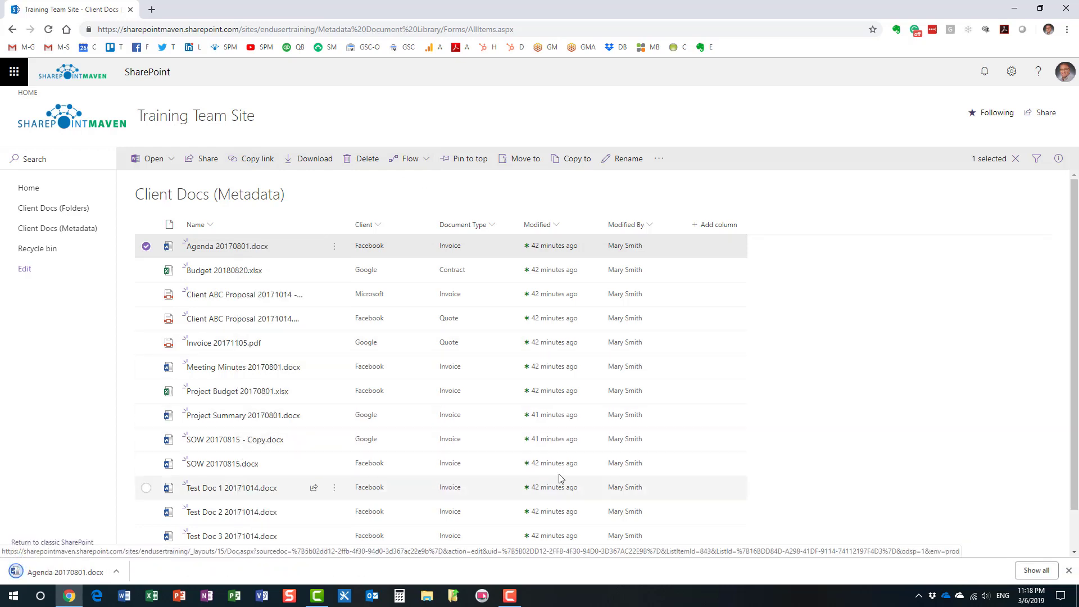
left_click(1069, 570)
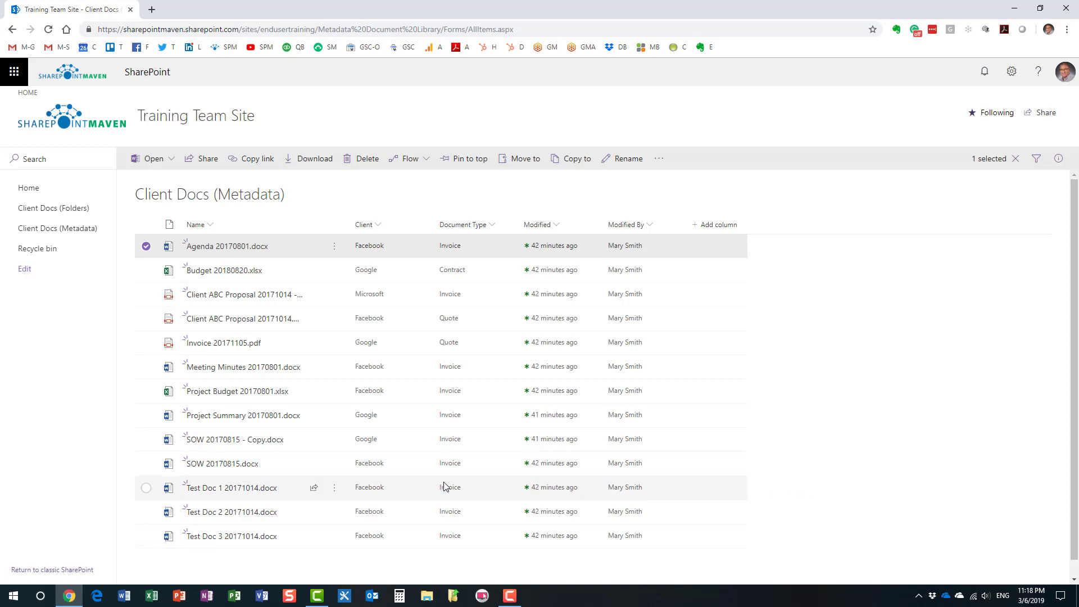
left_click(146, 247)
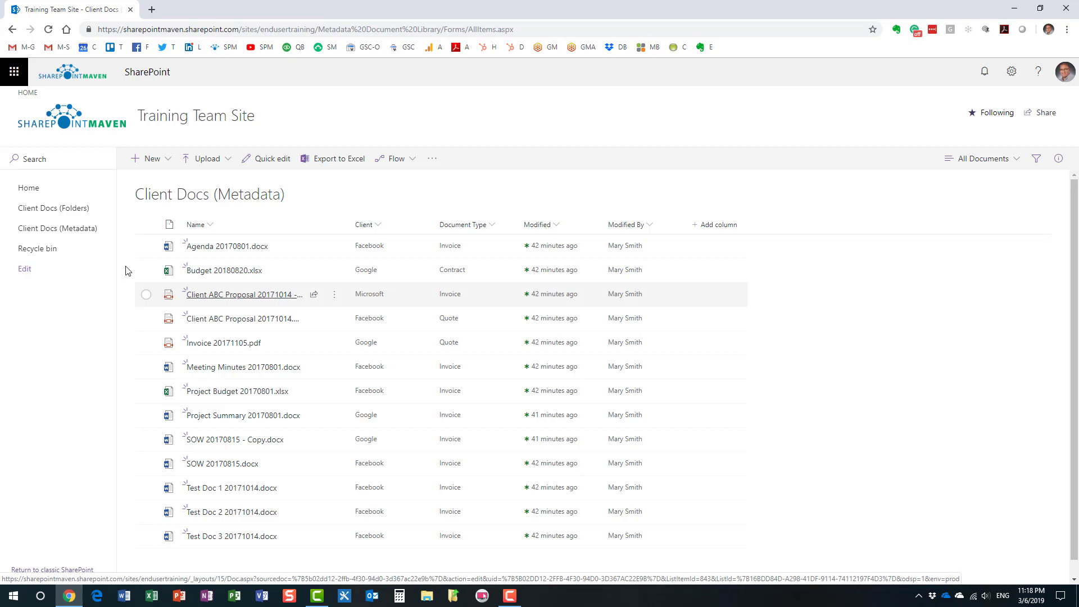
- Return to the Training Site home page to confirm neither Client Docs library shows Sync
left_click(28, 190)
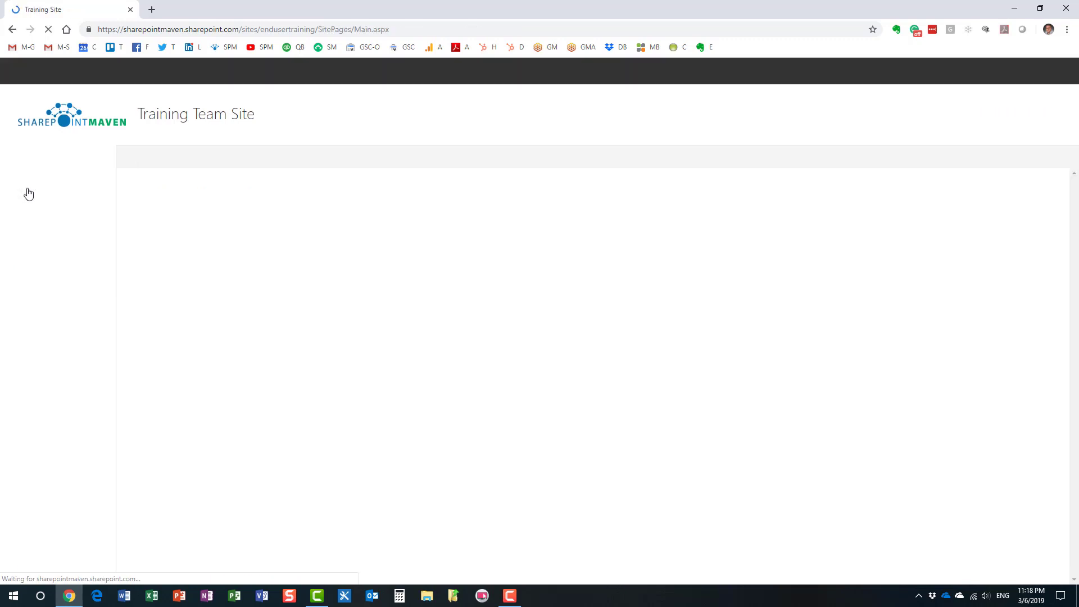